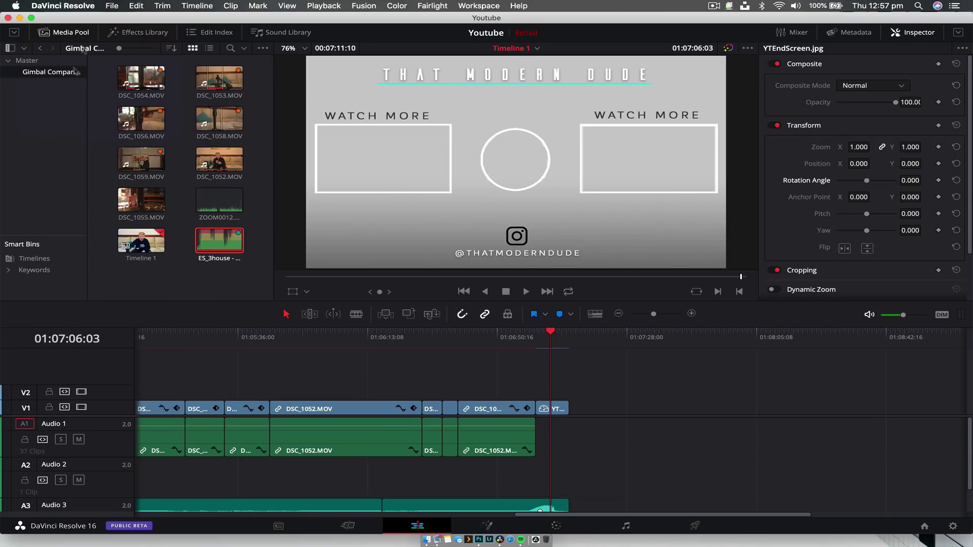
Step: Run Check for Updates from the DaVinci Resolve application menu
left_click(83, 8)
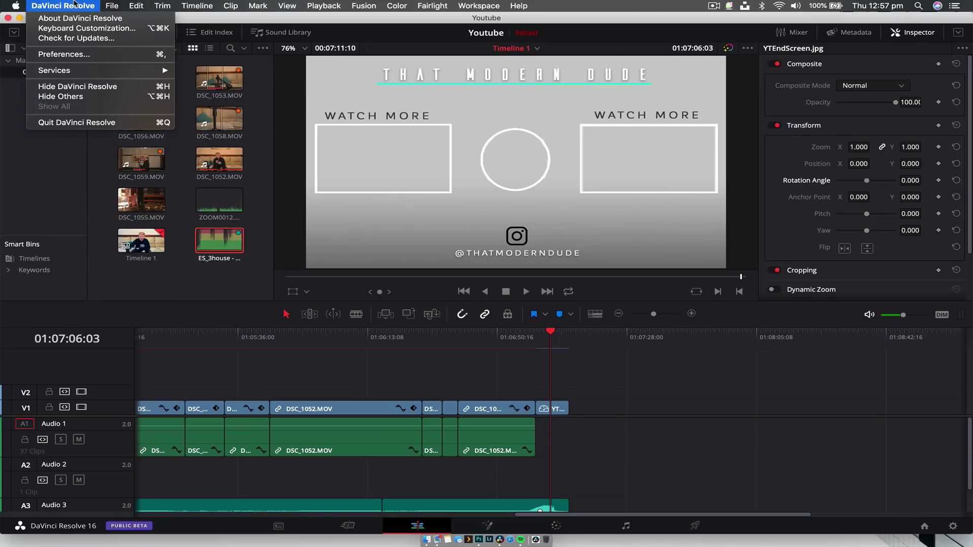
left_click(81, 41)
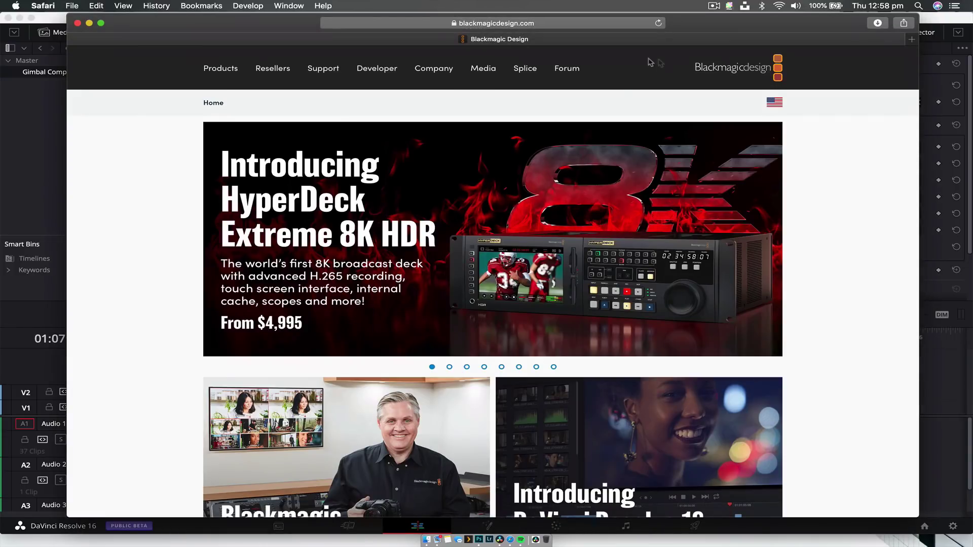
Step: Scroll the Blackmagic Design homepage down to the DaVinci Resolve 16 announcement
scroll(719, 222, "down", 5)
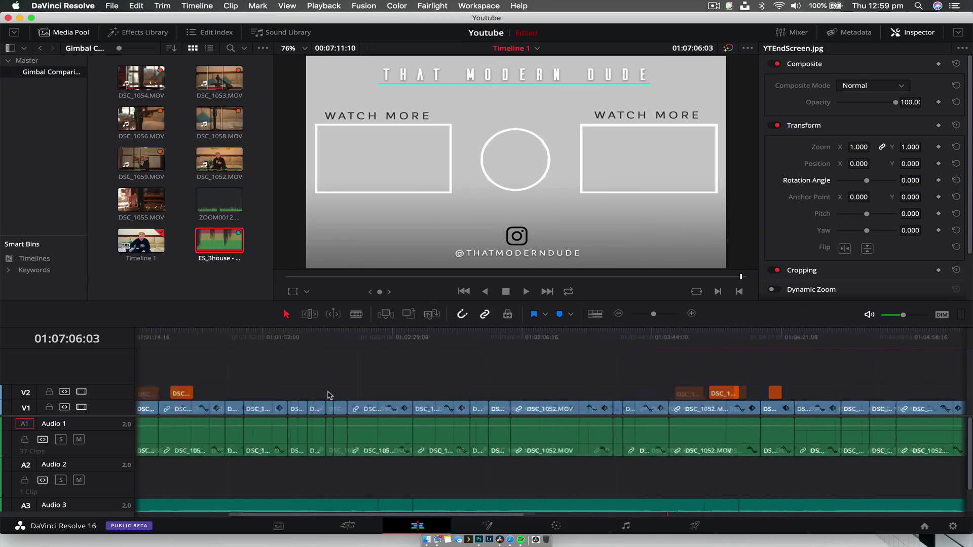
Step: Zoom in on DSC_1052.MOV and play from about 01:06:41, stopping at 01:06:43:20
scroll(329, 396, "right", 5)
scroll(355, 393, "left", 8)
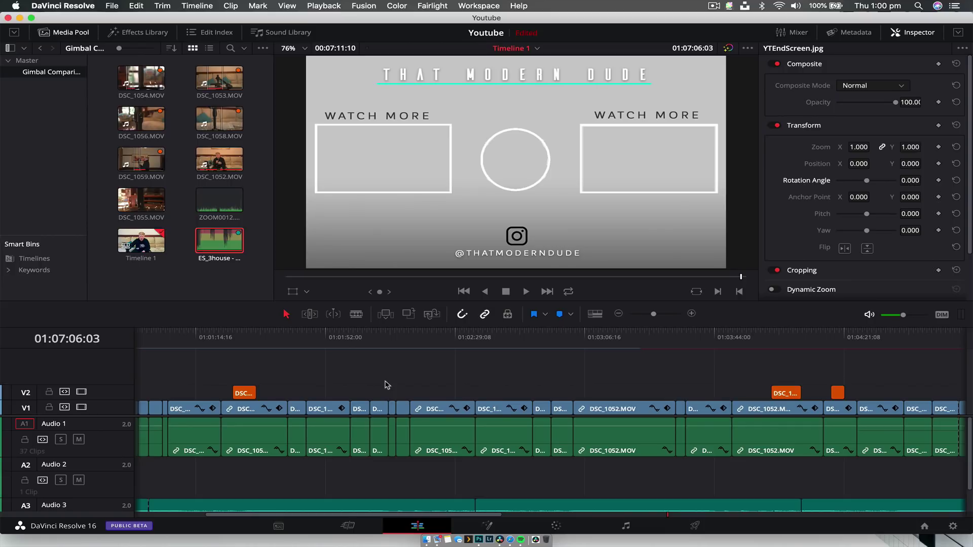
left_click(338, 437)
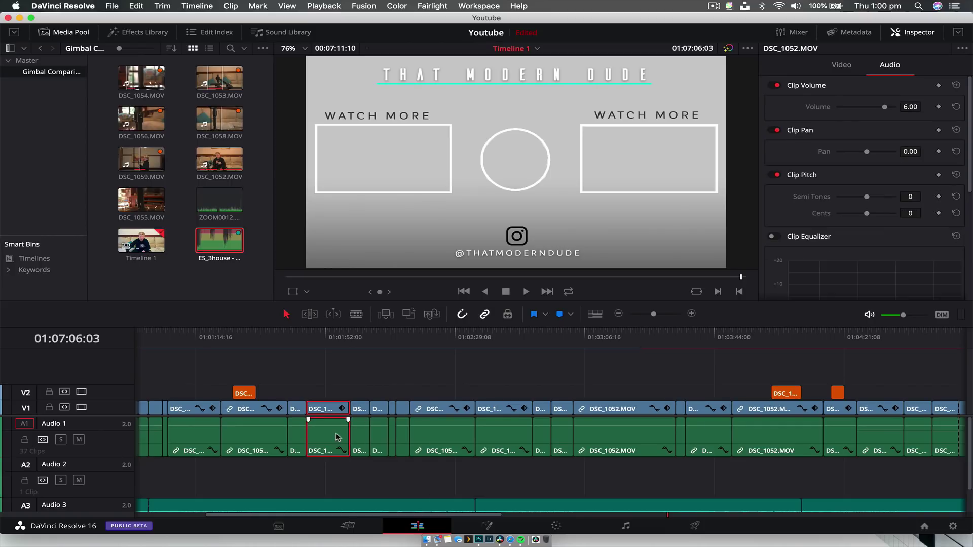
key("super+equal")
left_click(211, 333)
key("space")
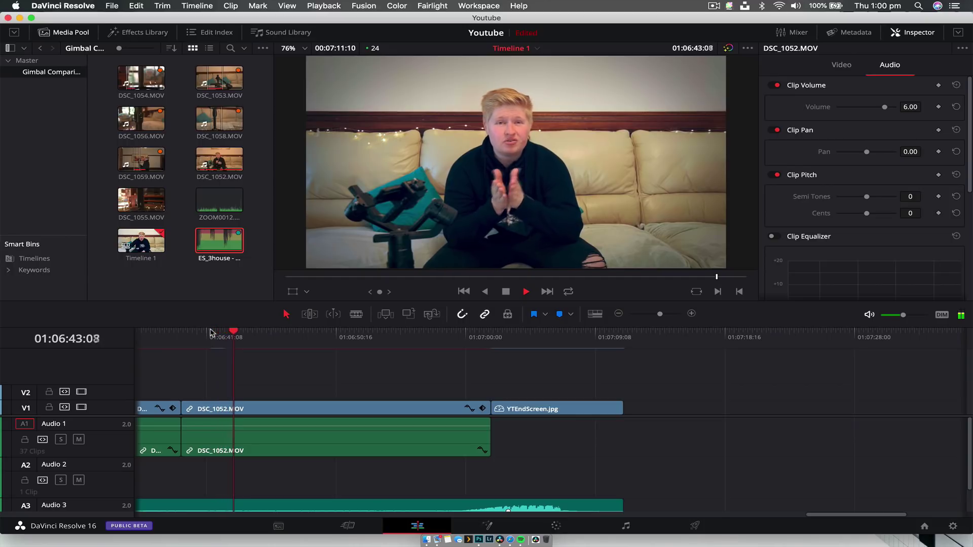
key("space")
Step: Scroll back through the timeline, move to the Cut page, and nudge one frame forward and back
scroll(285, 373, "left", 5)
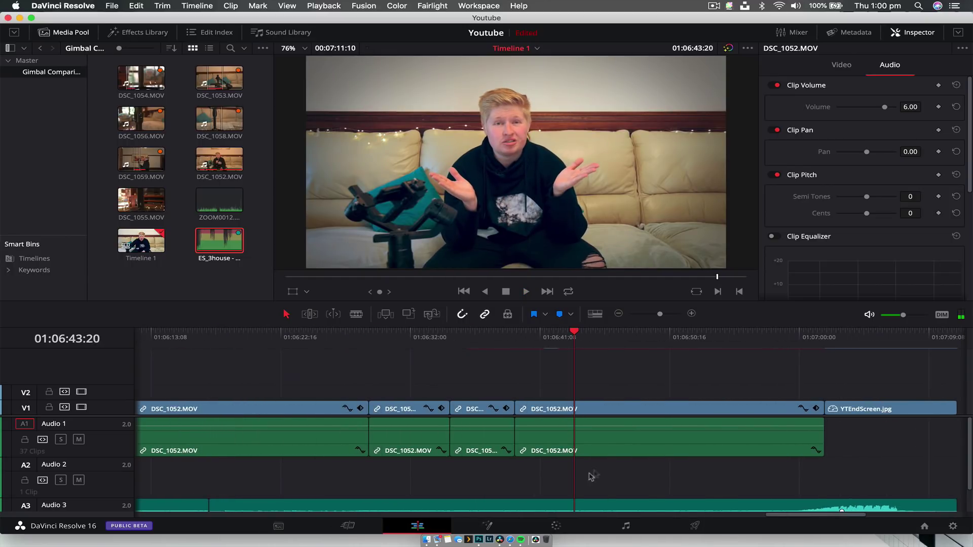
scroll(427, 474, "down", 2)
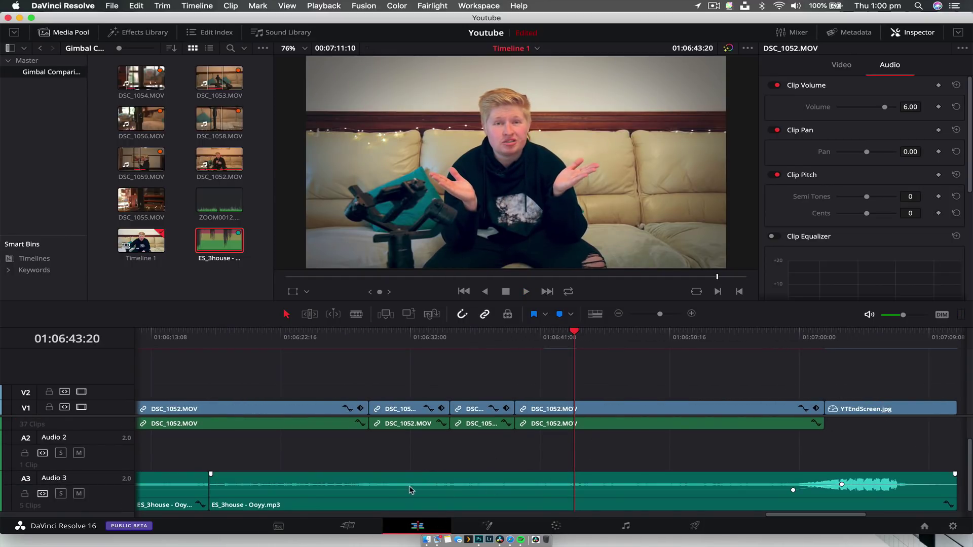
scroll(410, 491, "up", 1)
scroll(416, 479, "left", 10)
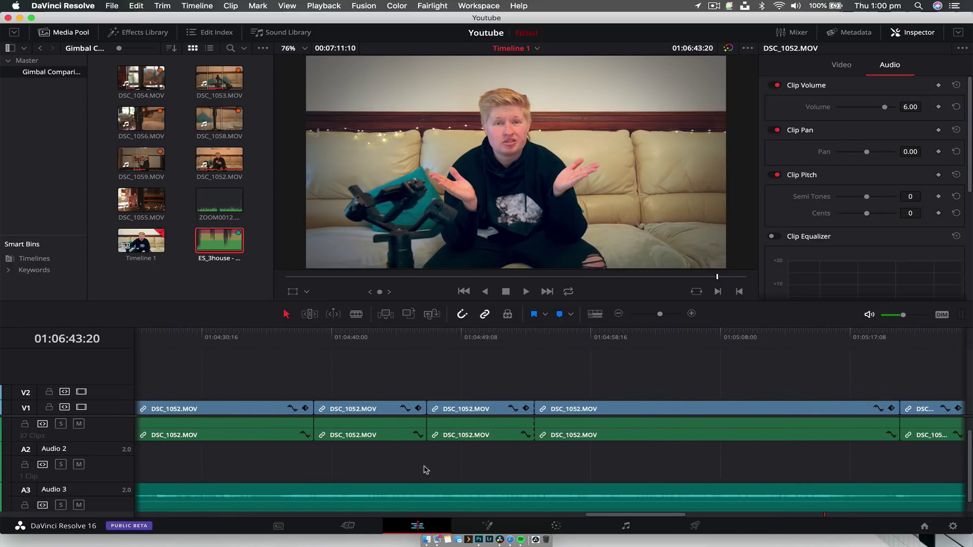
scroll(426, 470, "up", 1)
scroll(426, 470, "left", 10)
scroll(426, 470, "left", 5)
left_click(288, 527)
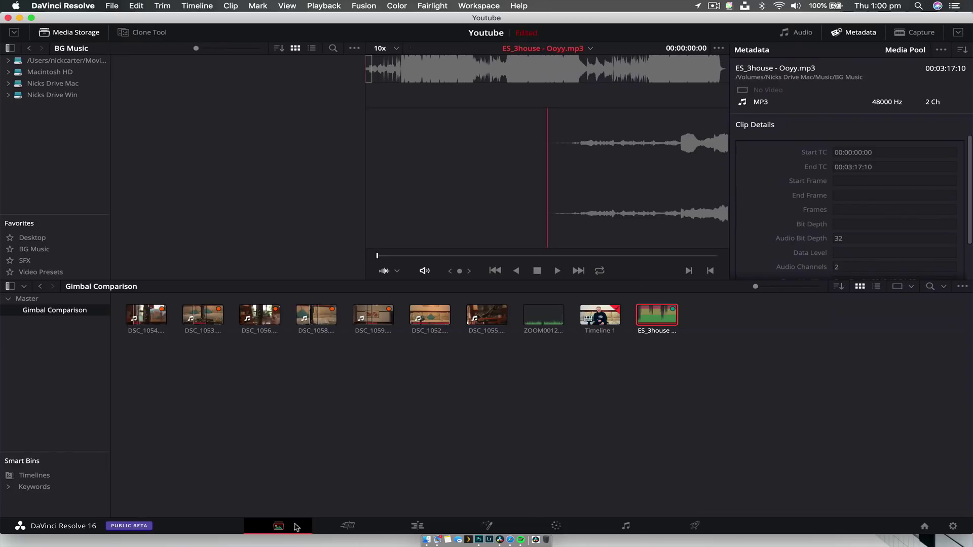
left_click(401, 527)
left_click(348, 527)
key("Right")
key("Left")
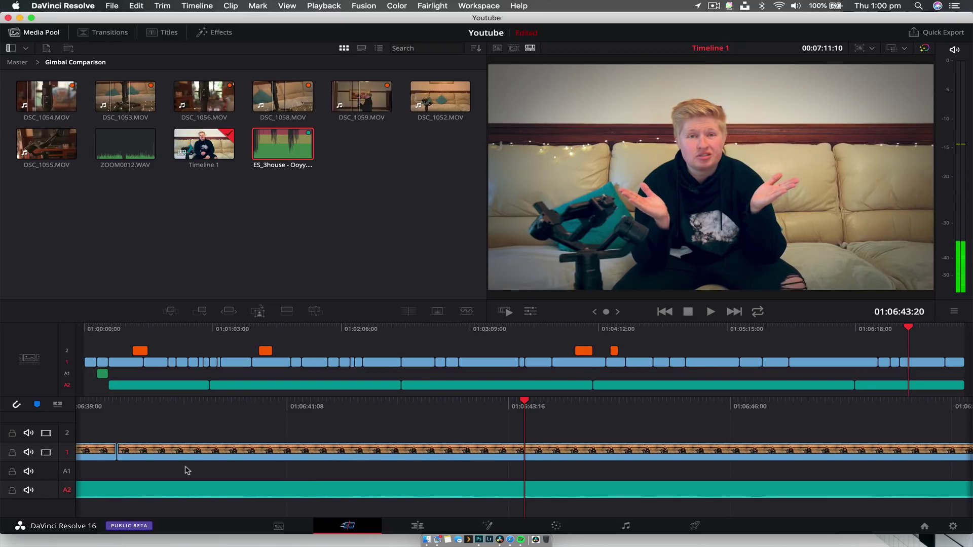
Step: Play the edit on the Cut page, glance at the Edit page, then return to Cut
key("space")
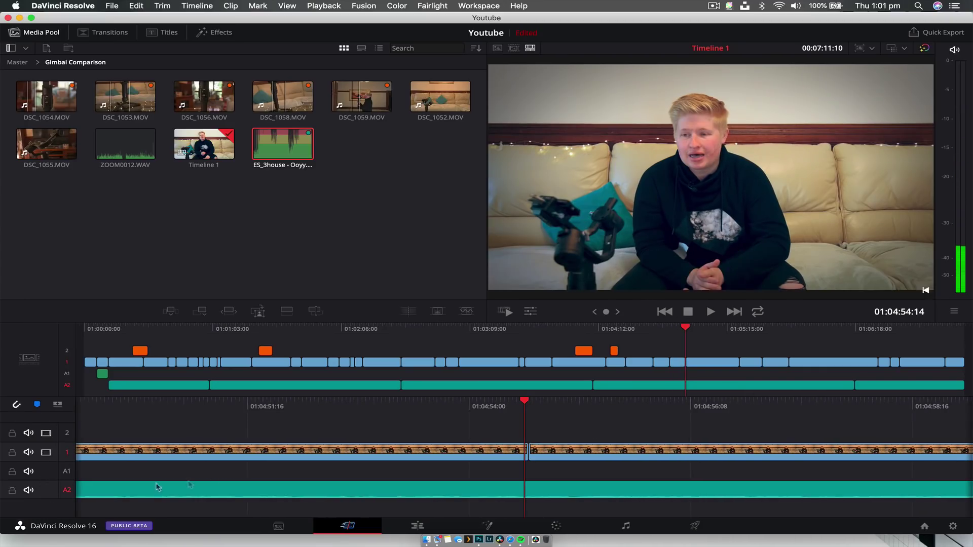
left_click(418, 526)
scroll(203, 489, "down", 2)
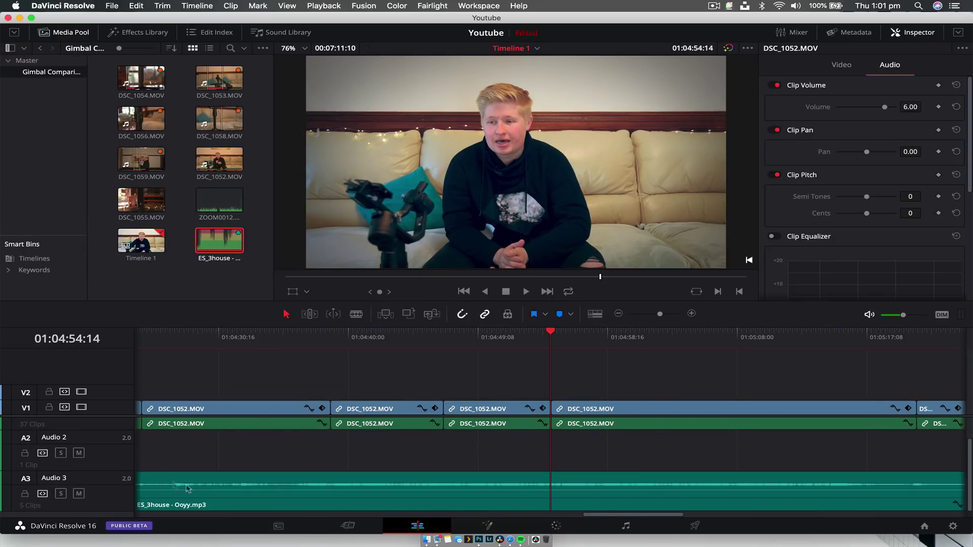
left_click(333, 529)
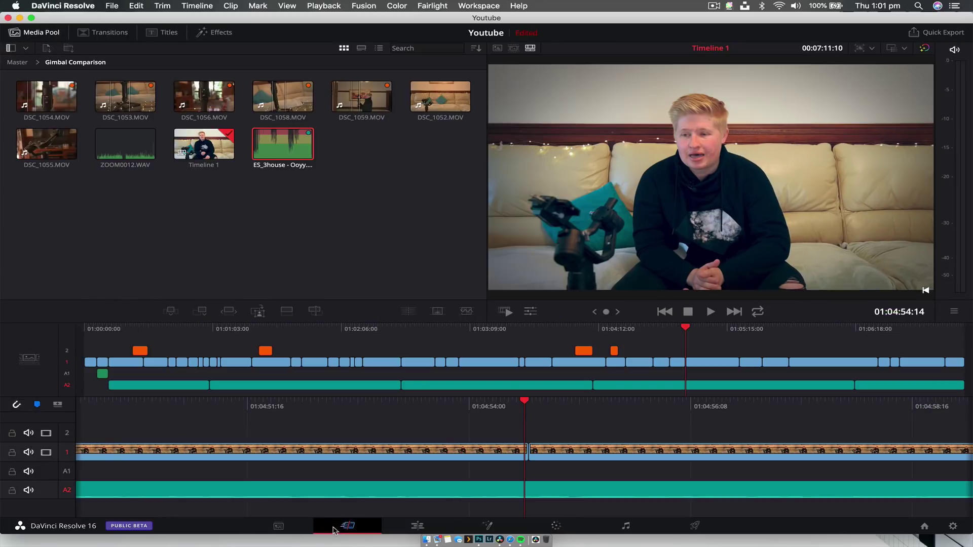
Step: Shuttle through the footage with J/K/L and park the playhead at 01:04:28:12
key("Left")
key("Left")
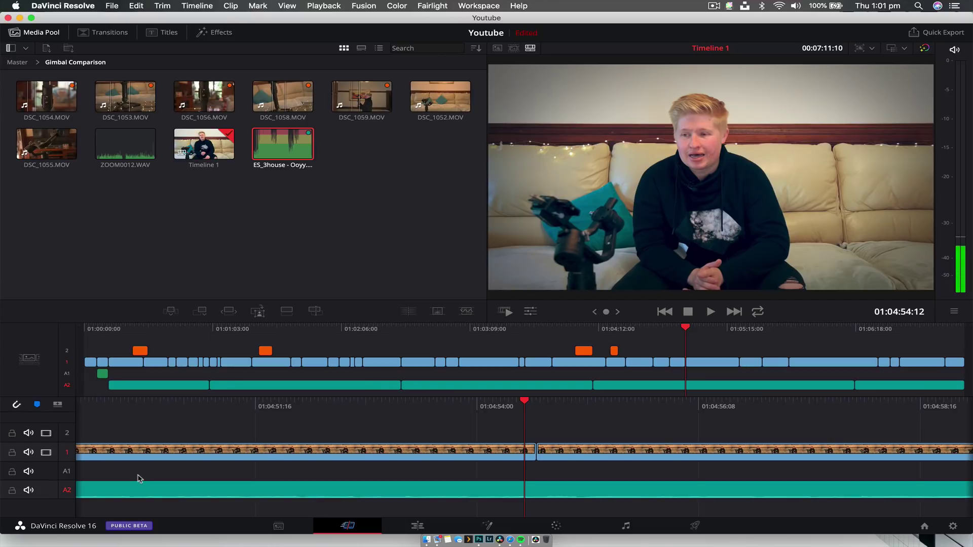
key("j")
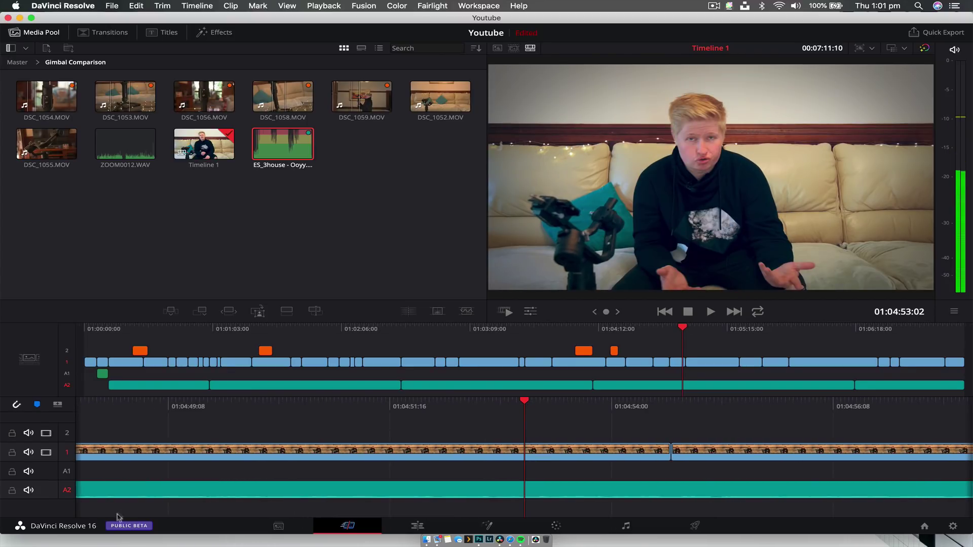
key("j")
key("j")
key("j")
key("k")
key("l")
key("l")
key("l")
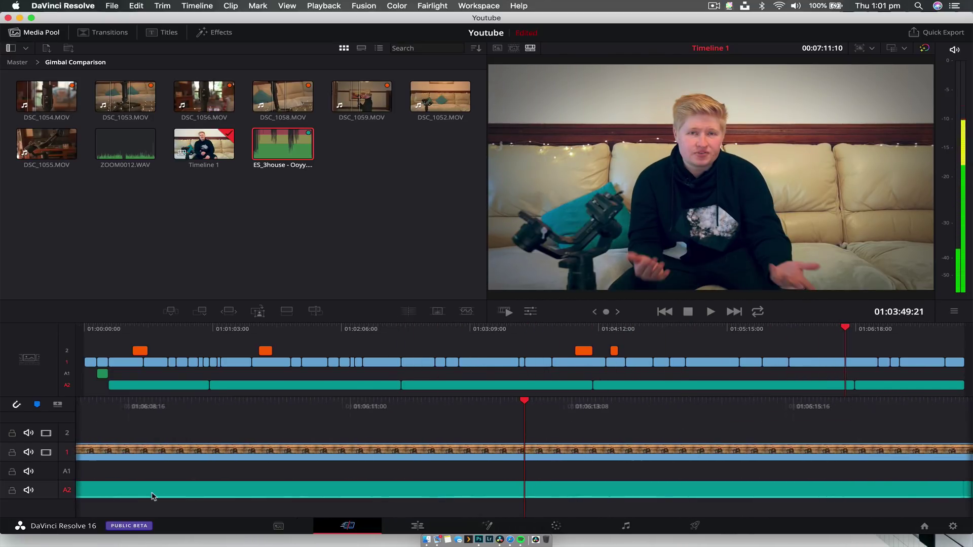
key("k")
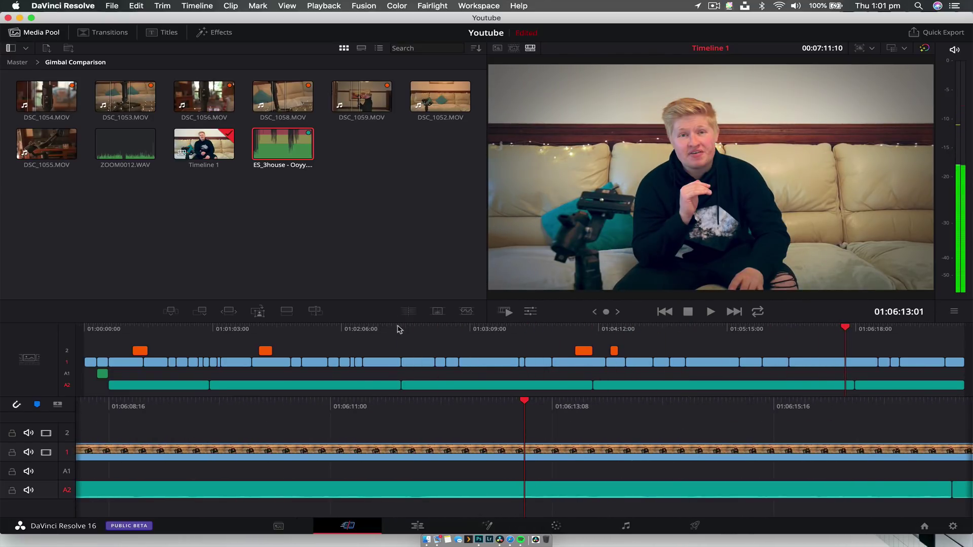
left_click_drag(400, 330, 633, 330)
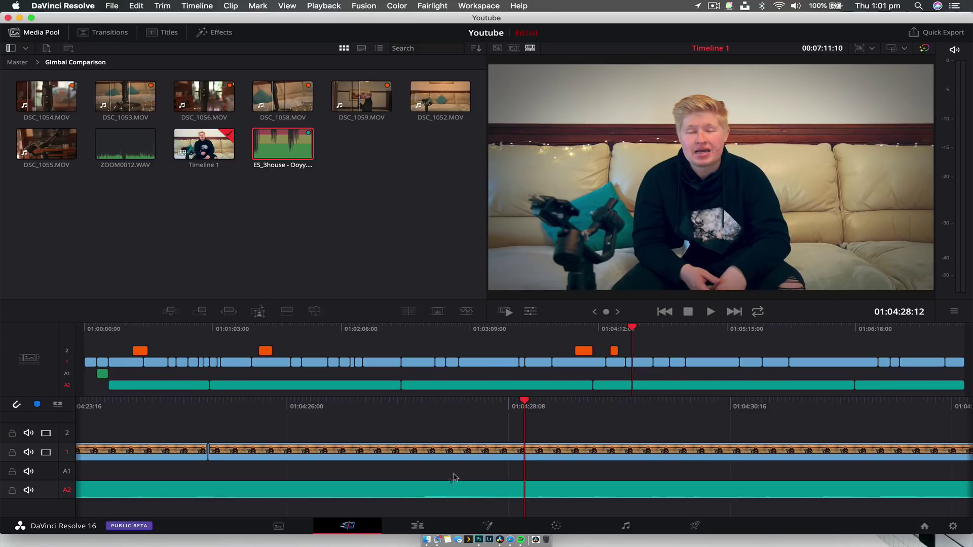
left_click(417, 525)
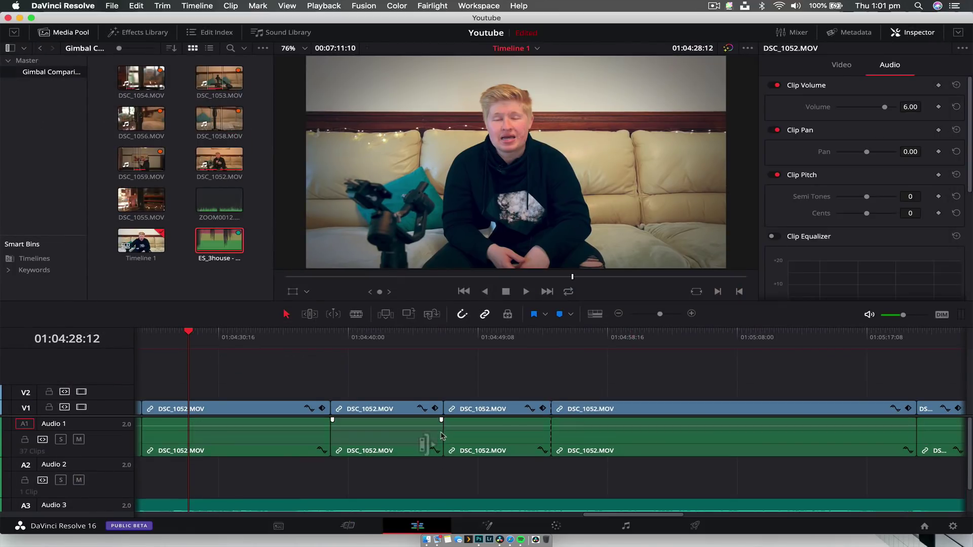
Step: Fit the entire edit, 01:00:00 to about 01:07:28, on the timeline with Shift+Z
scroll(269, 449, "left", 10)
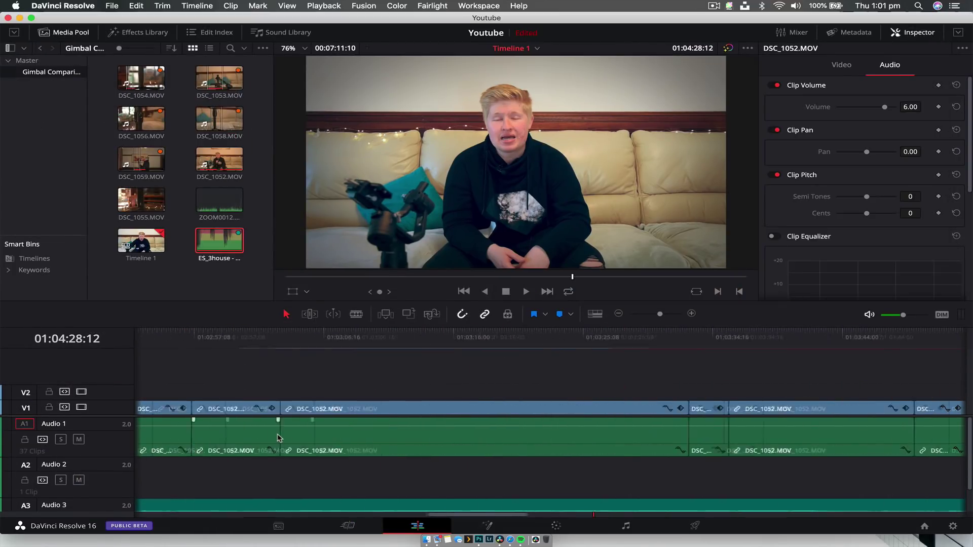
scroll(279, 436, "right", 10)
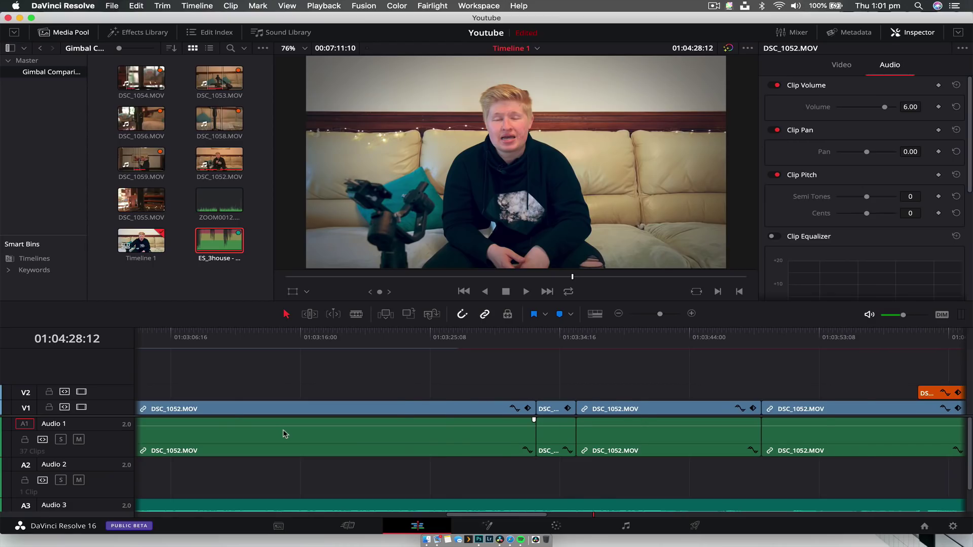
key("shift+z")
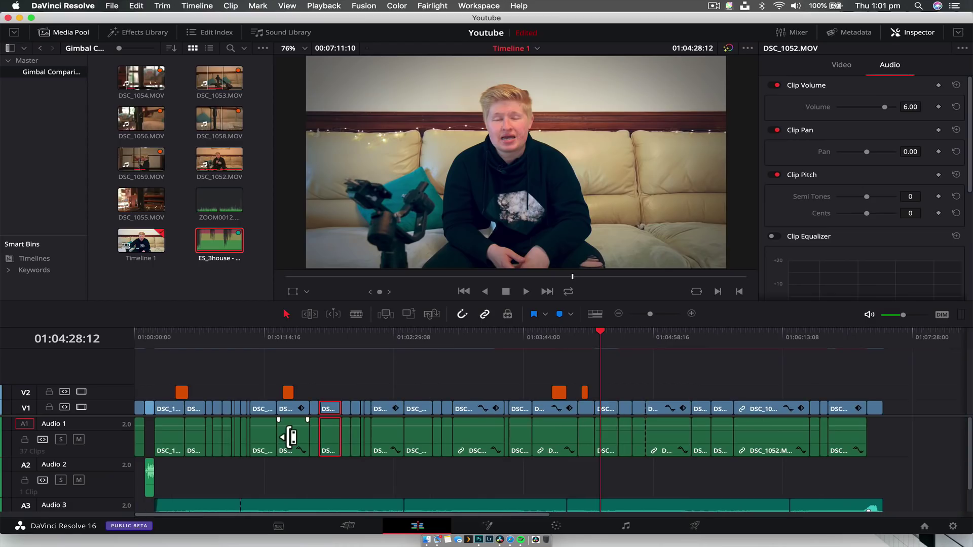